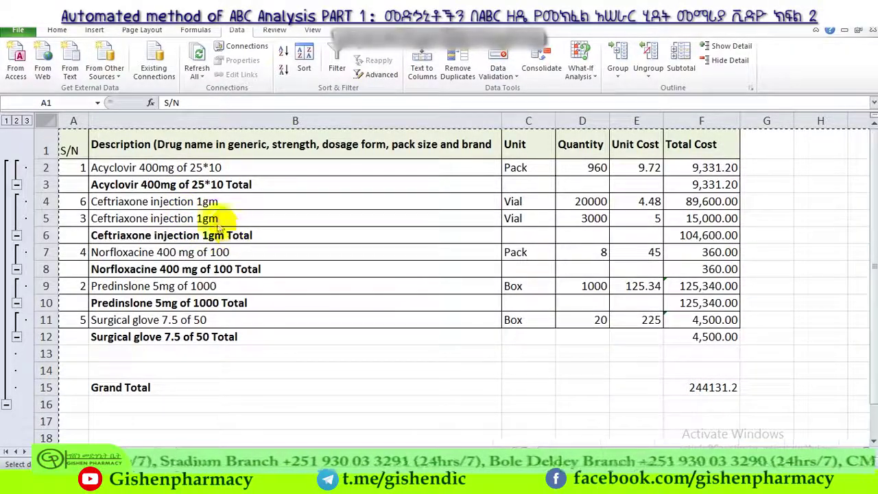
- Copy the entire subtotaled drug list sheet and paste it as values only into the empty sheet
{"action": "left_click", "coordinate": [51, 126]}
{"action": "right_click", "coordinate": [54, 127]}
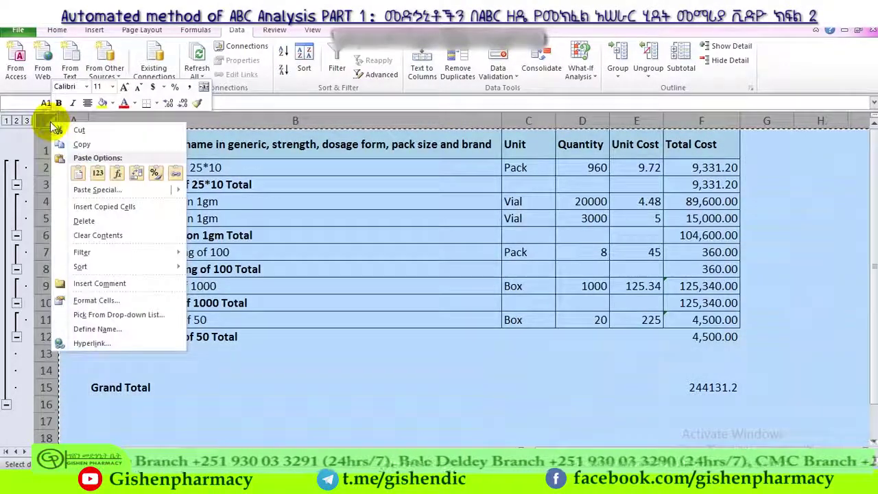
{"action": "left_click", "coordinate": [74, 141]}
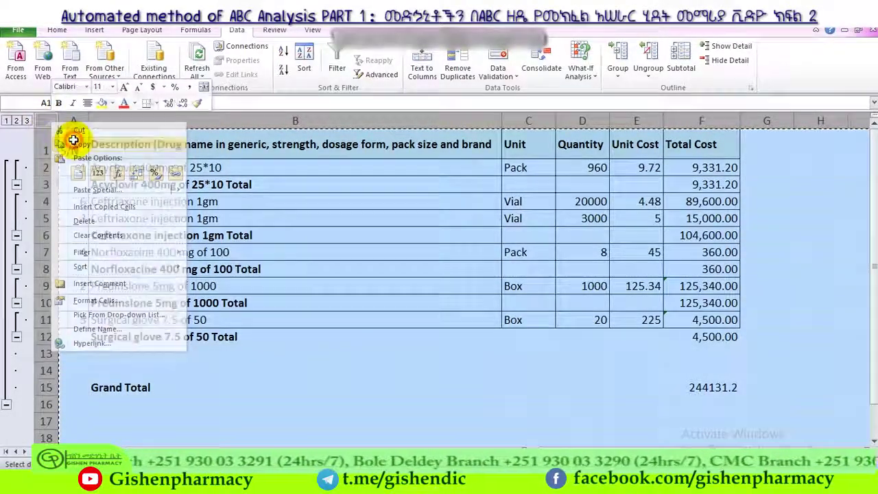
{"action": "left_click", "coordinate": [98, 437]}
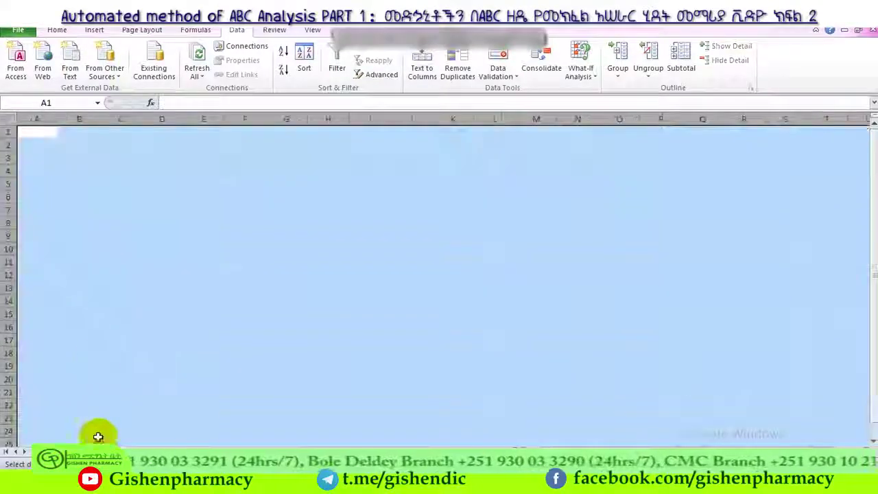
{"action": "right_click", "coordinate": [39, 138]}
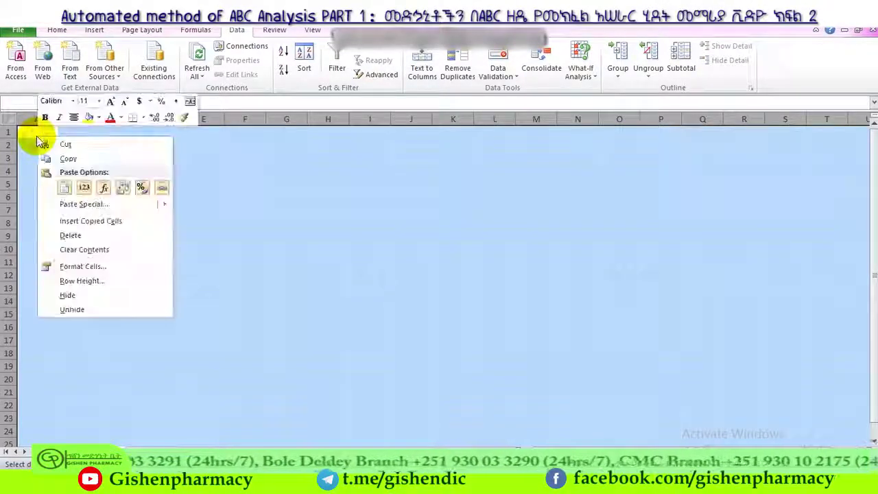
{"action": "left_click", "coordinate": [84, 187]}
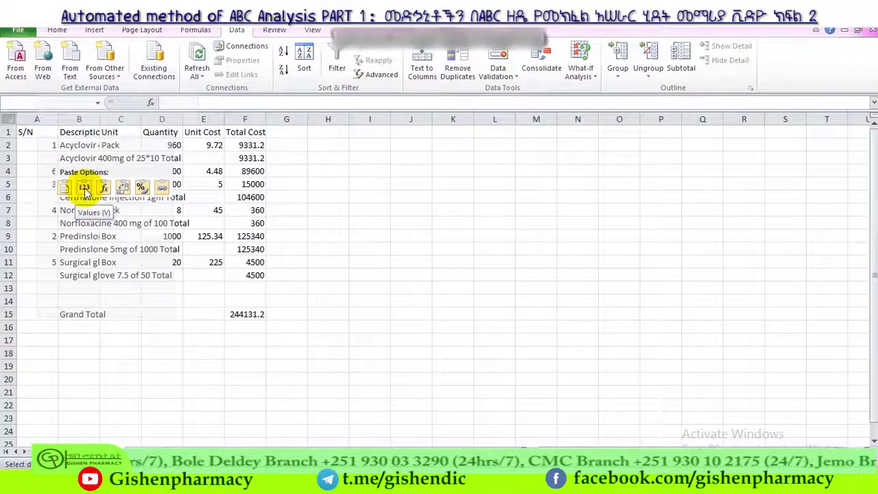
{"action": "left_click", "coordinate": [83, 187]}
- Autofit the widths of the pasted columns and turn on filtering for the header row
{"action": "left_click_drag", "start_coordinate": [100, 120], "coordinate": [100, 120]}
{"action": "double_click", "coordinate": [100, 119]}
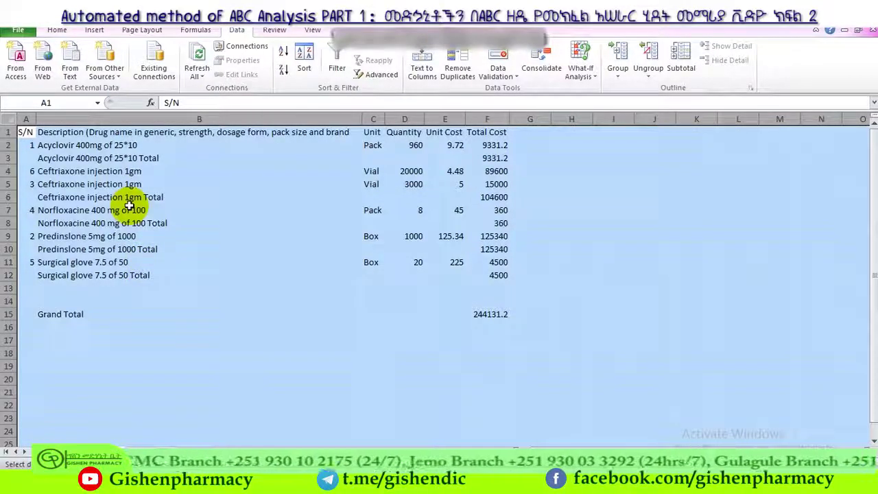
{"action": "left_click", "coordinate": [336, 67]}
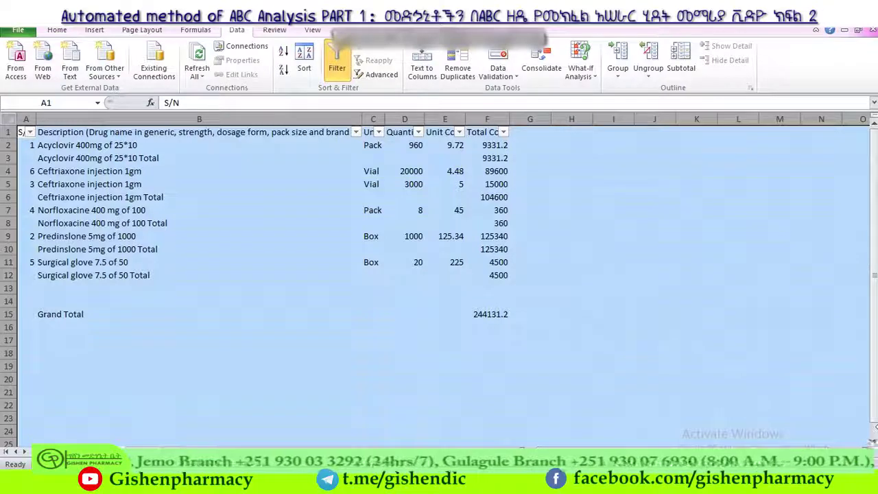
- Filter the Description column with a text filter to show only rows that end with "Total"
{"action": "scroll", "coordinate": [676, 334], "scroll_direction": "up", "scroll_amount": 3}
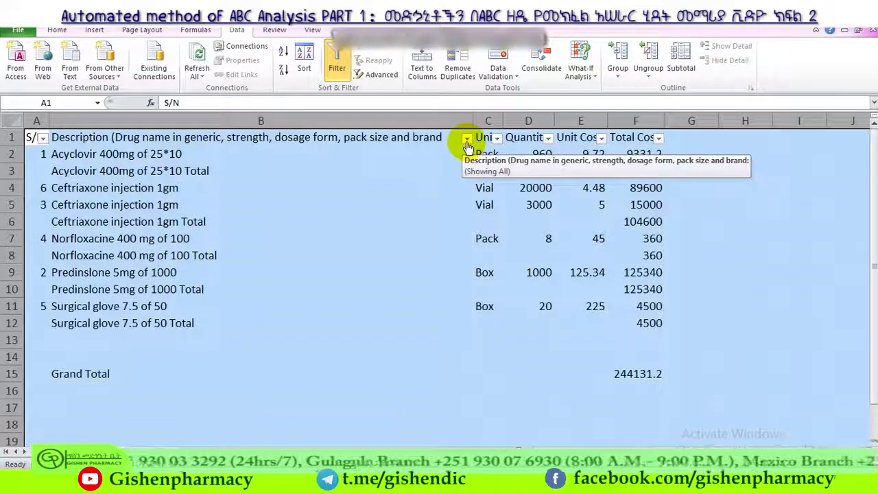
{"action": "left_click", "coordinate": [467, 139]}
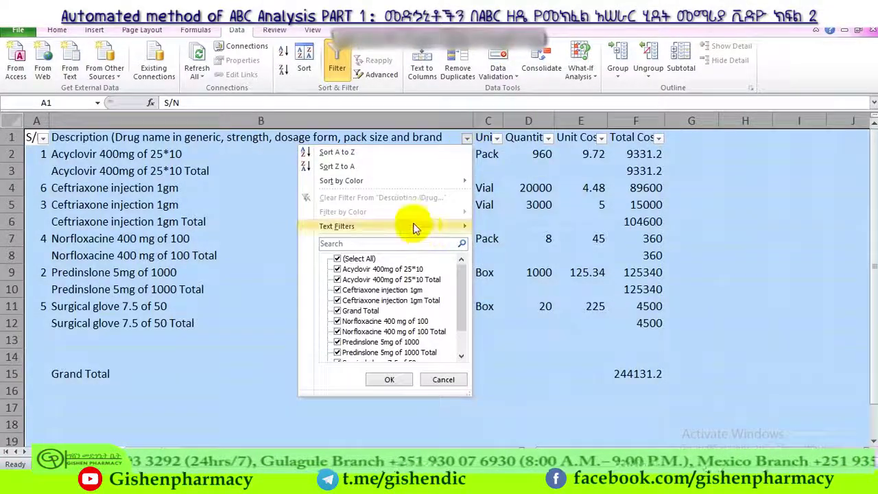
{"action": "mouse_move", "coordinate": [418, 226]}
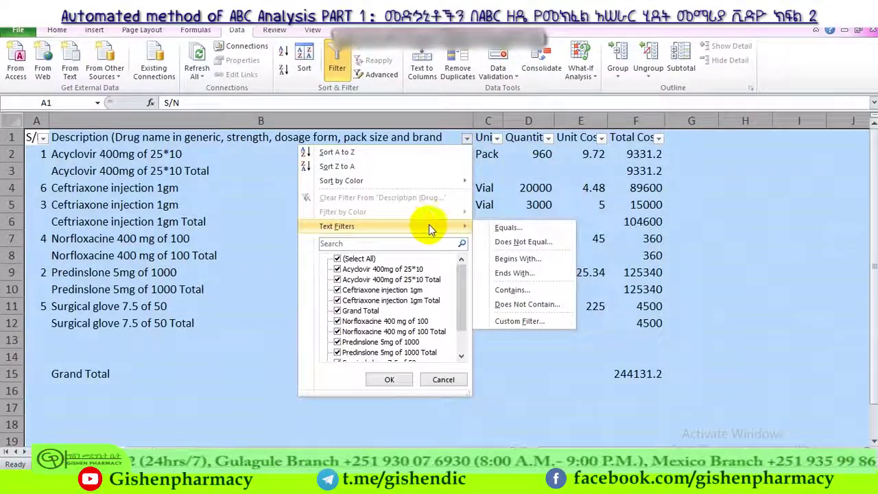
{"action": "left_click", "coordinate": [501, 274]}
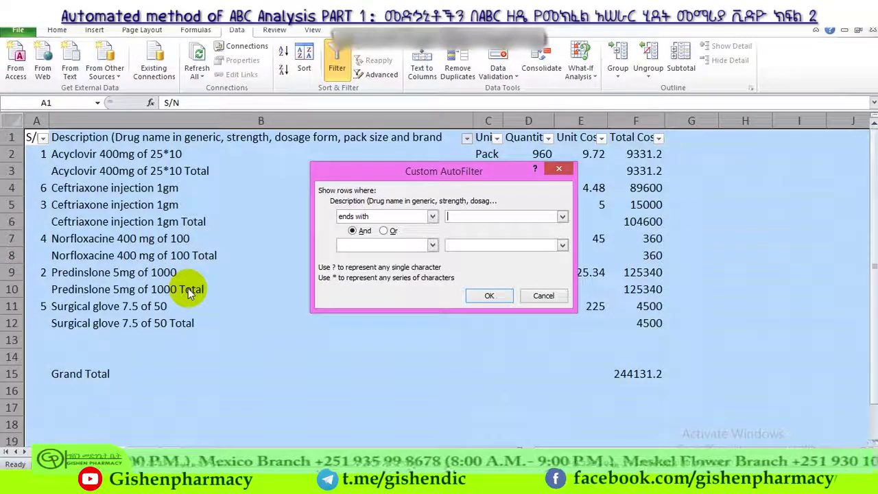
{"action": "type", "text": "Total"}
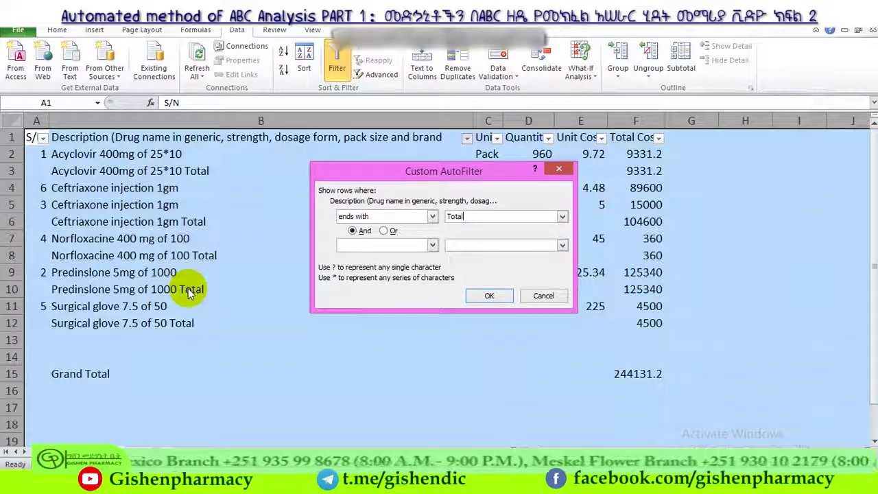
{"action": "left_click", "coordinate": [490, 296]}
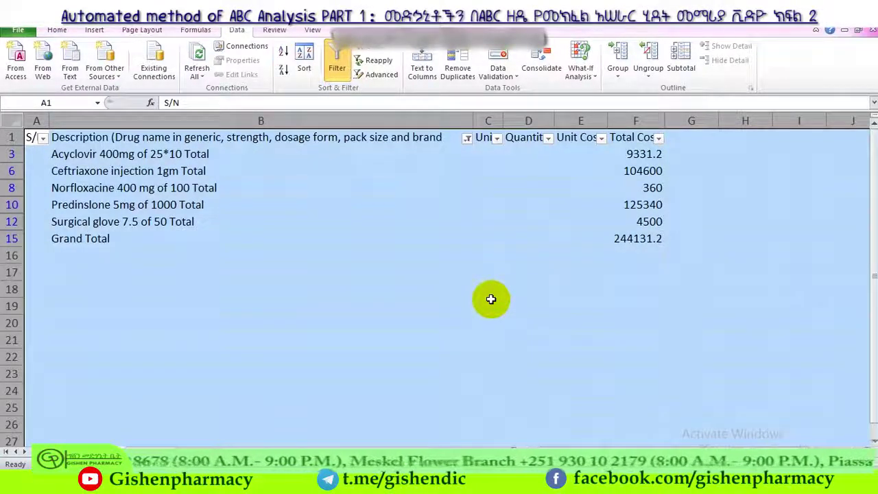
{"action": "left_click", "coordinate": [419, 243]}
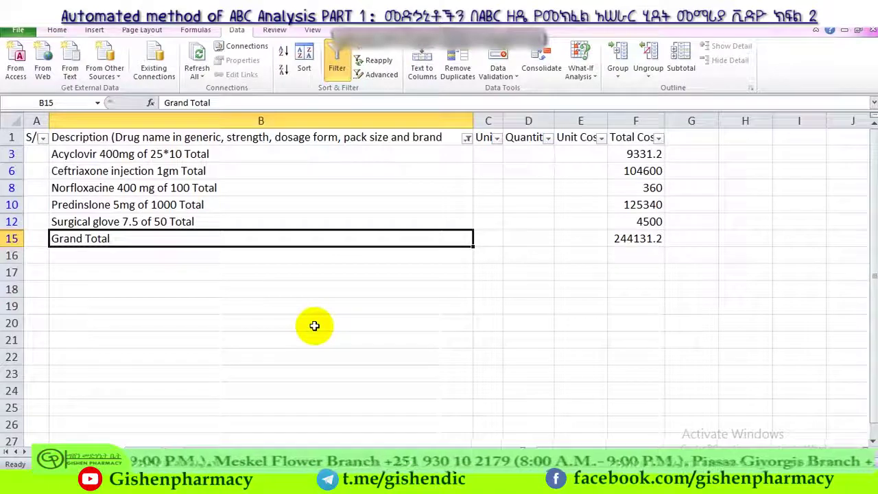
{"action": "left_click_drag", "start_coordinate": [284, 222], "coordinate": [264, 183]}
{"action": "left_click", "coordinate": [264, 184]}
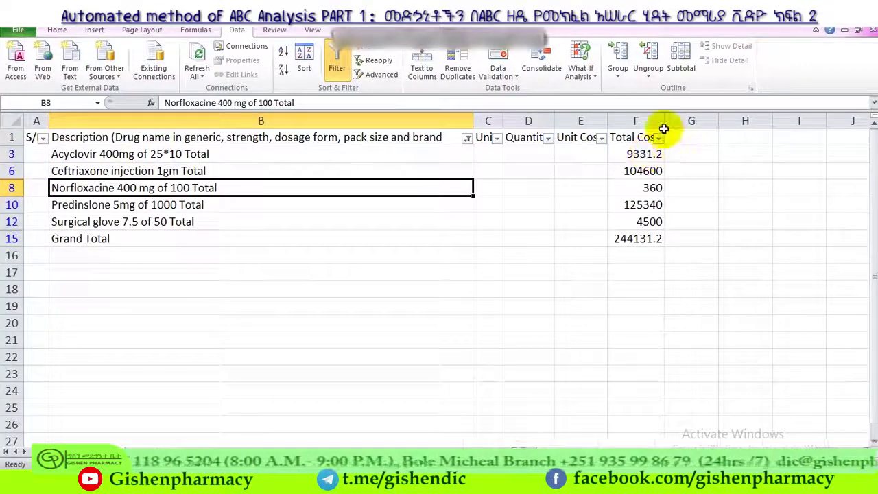
- Widen the Total Cost column so its full header fits beside the filter arrow
{"action": "left_click_drag", "start_coordinate": [664, 122], "coordinate": [694, 122]}
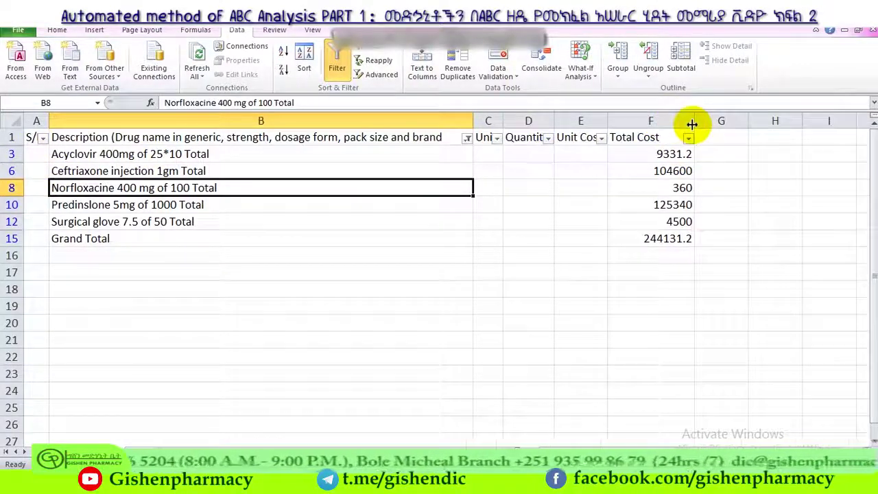
{"action": "left_click", "coordinate": [689, 140]}
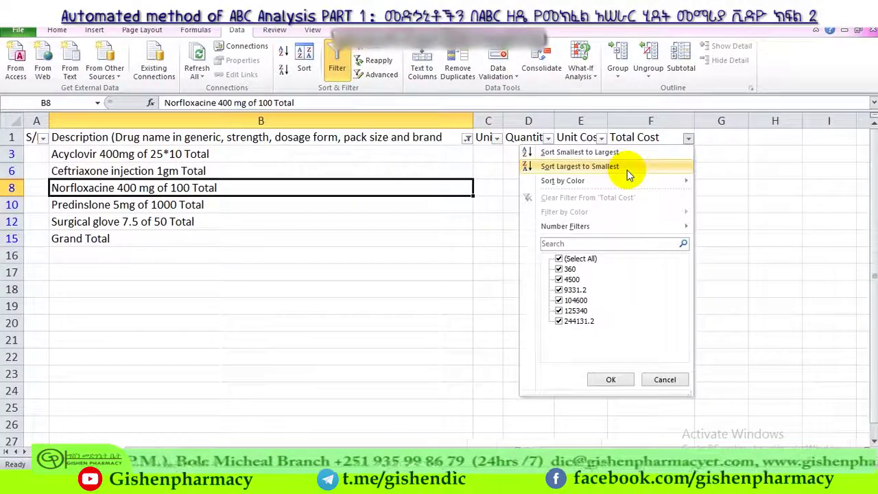
{"action": "left_click", "coordinate": [734, 153]}
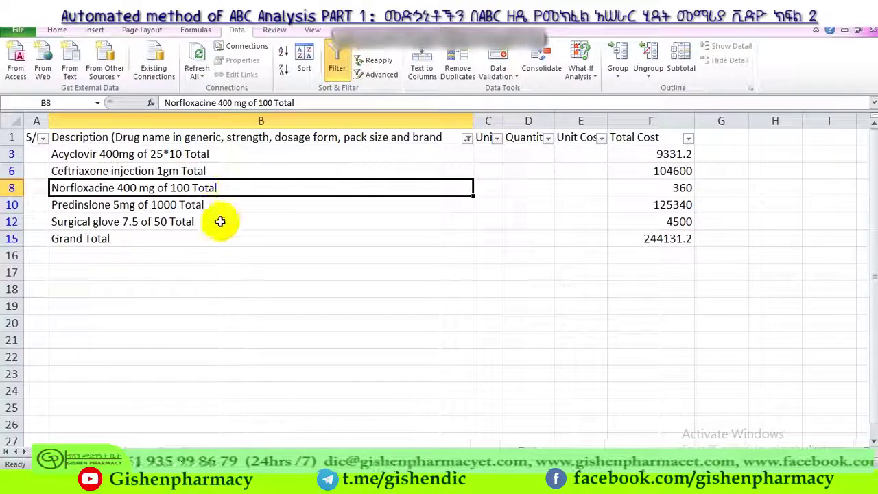
- Clear the contents of the whole Grand Total row, row 15
{"action": "left_click", "coordinate": [55, 238]}
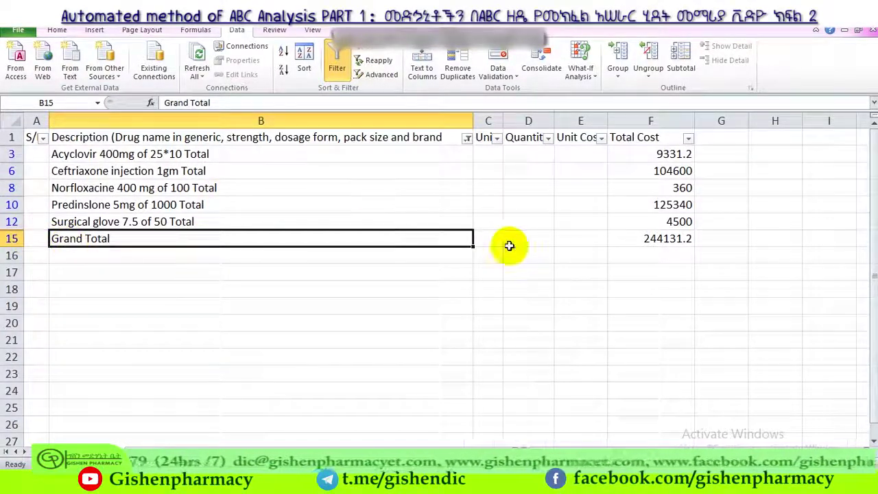
{"action": "left_click", "coordinate": [14, 238]}
{"action": "key", "text": "Delete"}
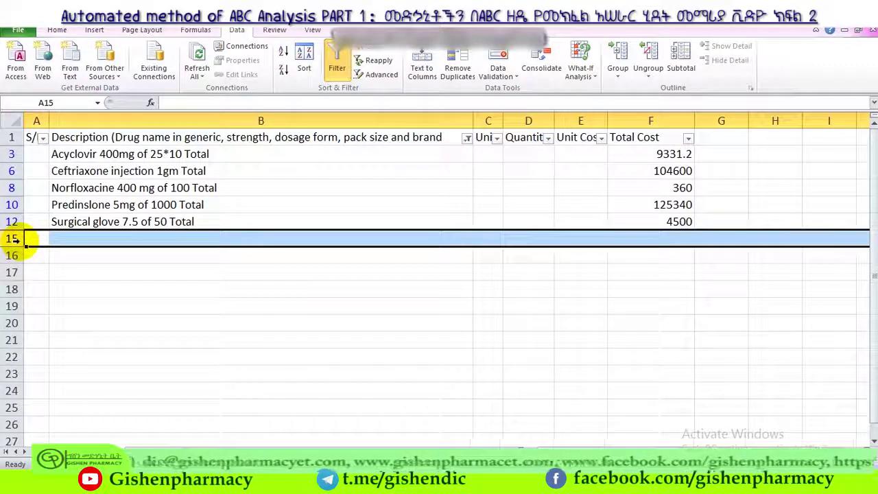
- Sort the filtered sheet by Total Cost from largest to smallest
{"action": "left_click", "coordinate": [93, 259]}
{"action": "left_click", "coordinate": [14, 122]}
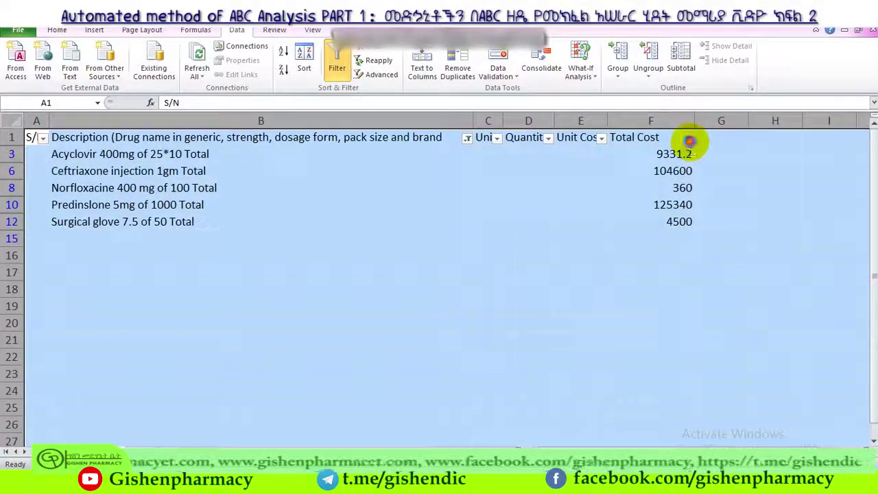
{"action": "left_click", "coordinate": [689, 140]}
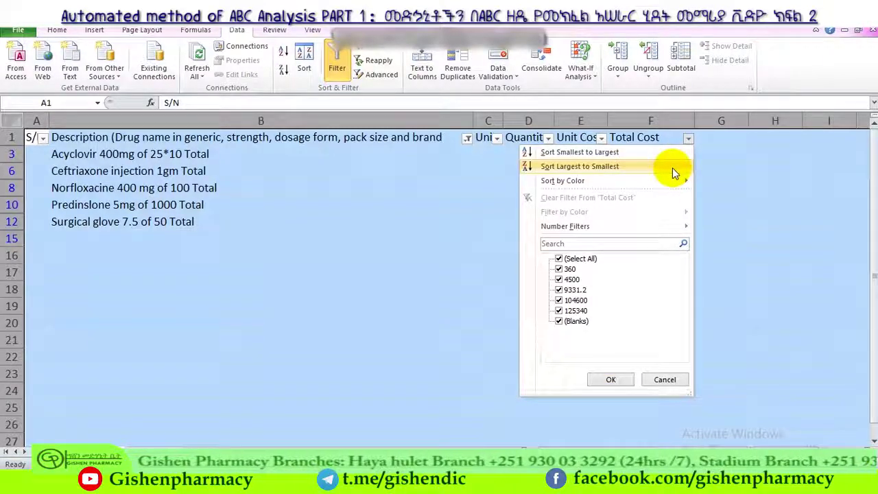
{"action": "left_click", "coordinate": [672, 167]}
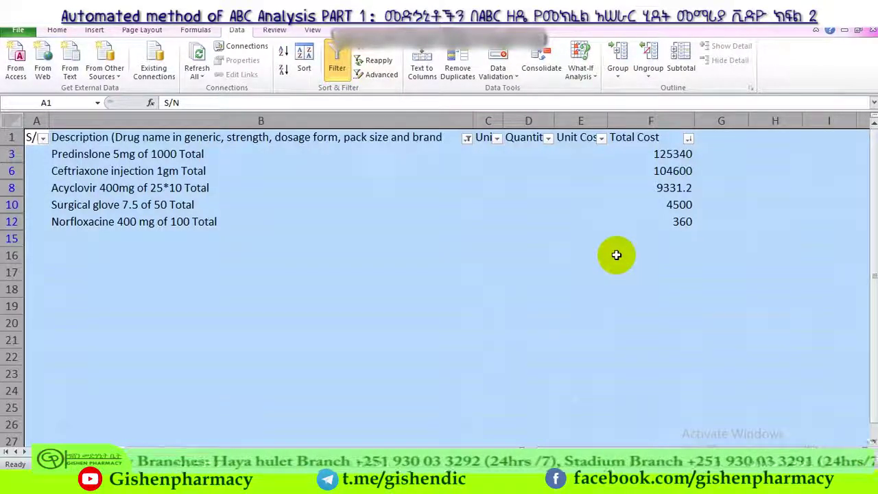
{"action": "left_click", "coordinate": [150, 153]}
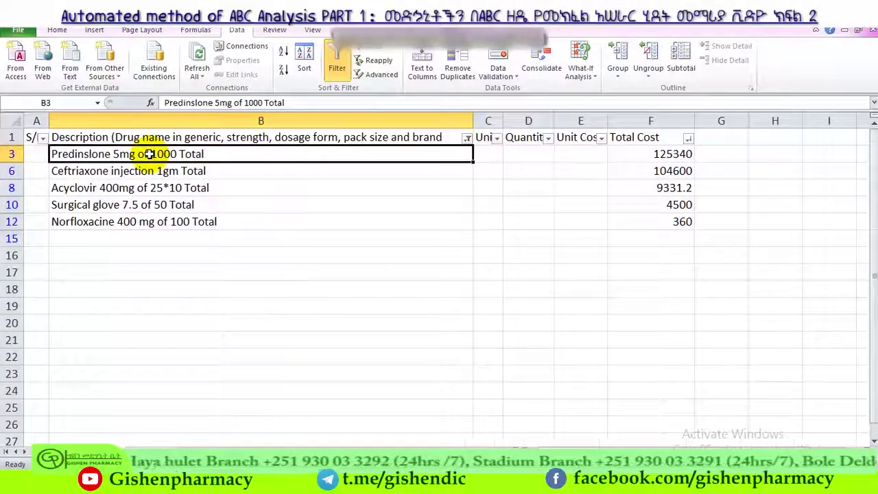
{"action": "left_click", "coordinate": [140, 172]}
{"action": "left_click", "coordinate": [130, 189]}
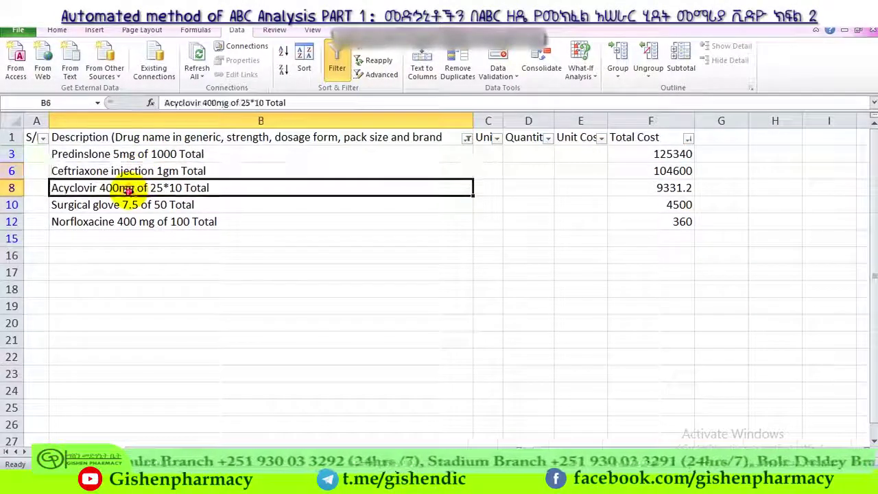
{"action": "left_click", "coordinate": [122, 205]}
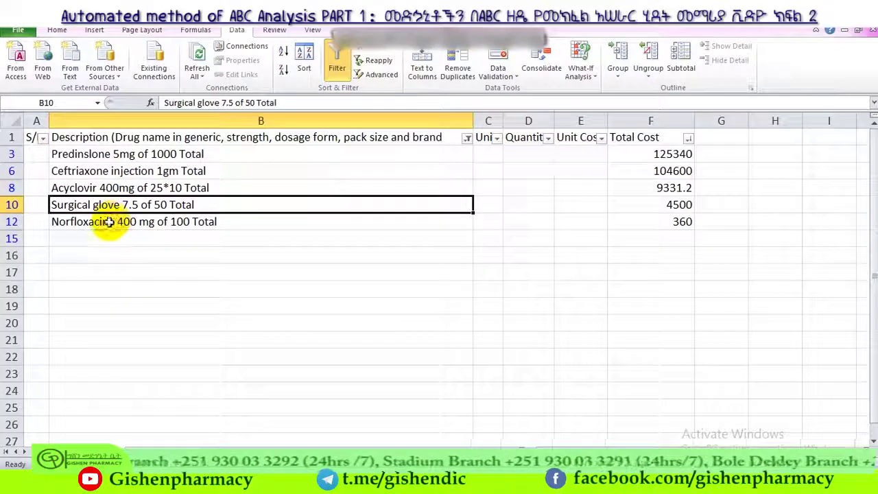
{"action": "left_click", "coordinate": [112, 221]}
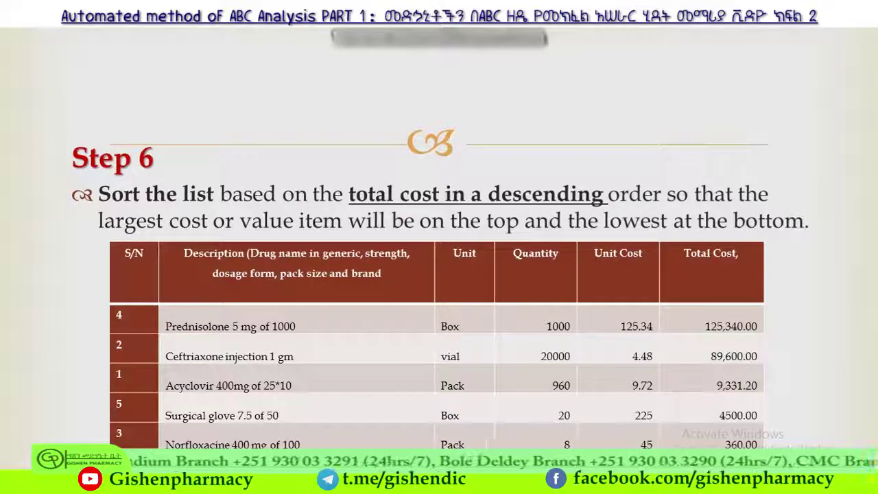
{"action": "key", "text": "Right"}
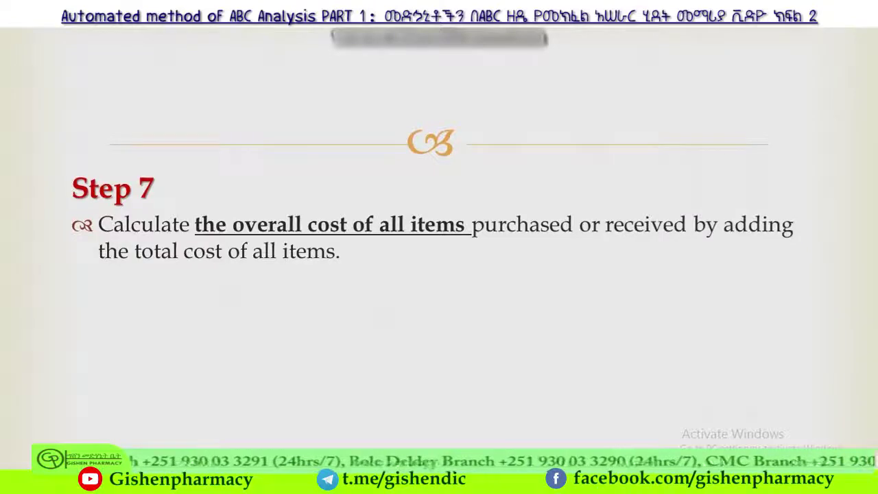
{"action": "key", "text": "Right"}
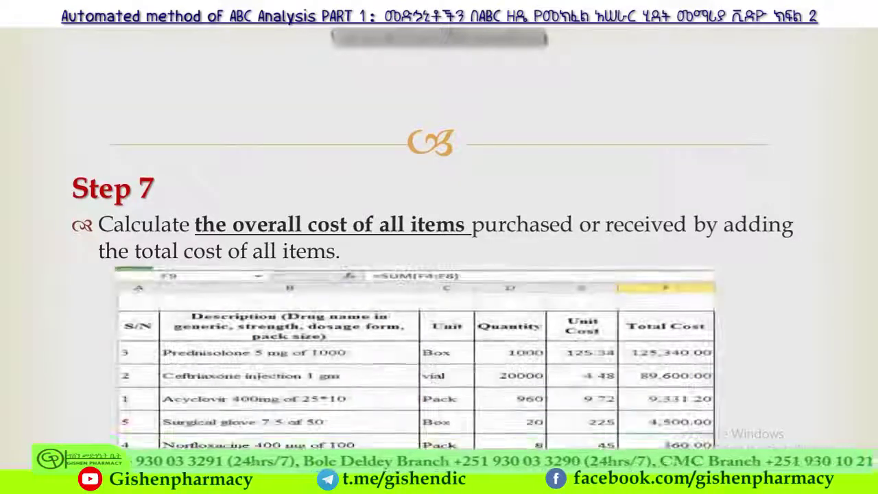
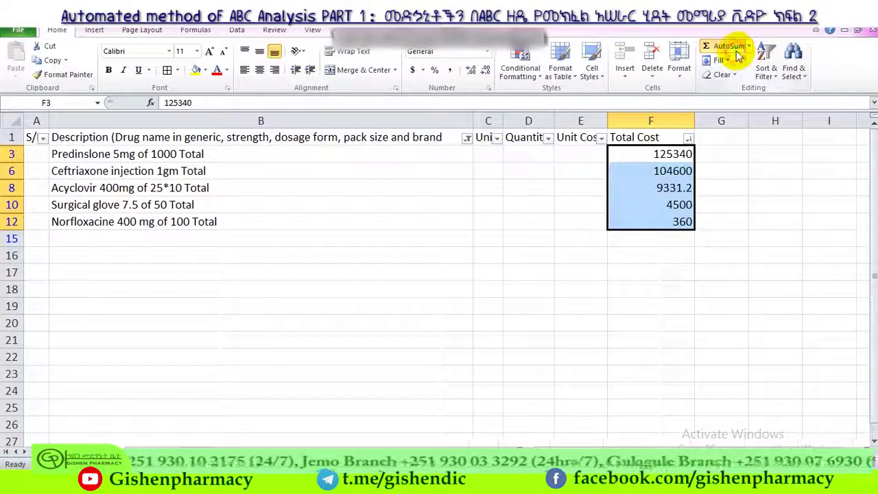
- Try to total the item costs in cell F15, below the Total Cost figures, with the formula =F3:F10
{"action": "left_click", "coordinate": [749, 46]}
{"action": "left_click", "coordinate": [748, 46]}
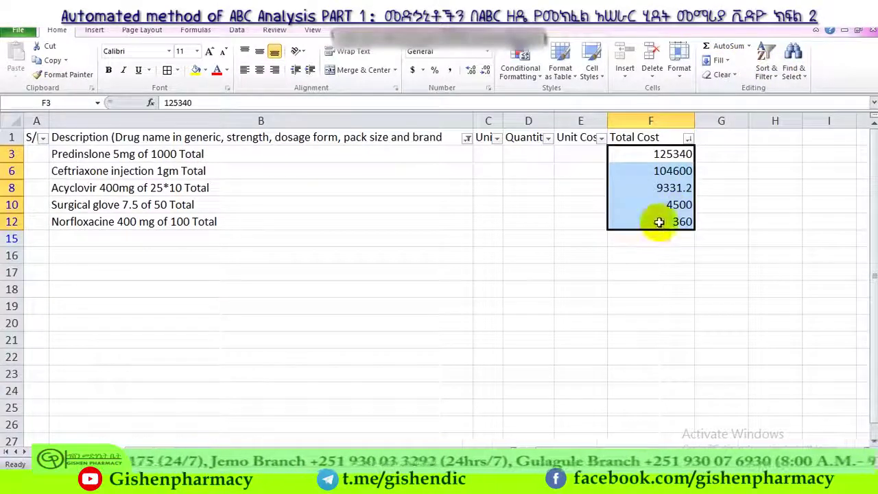
{"action": "left_click", "coordinate": [646, 242]}
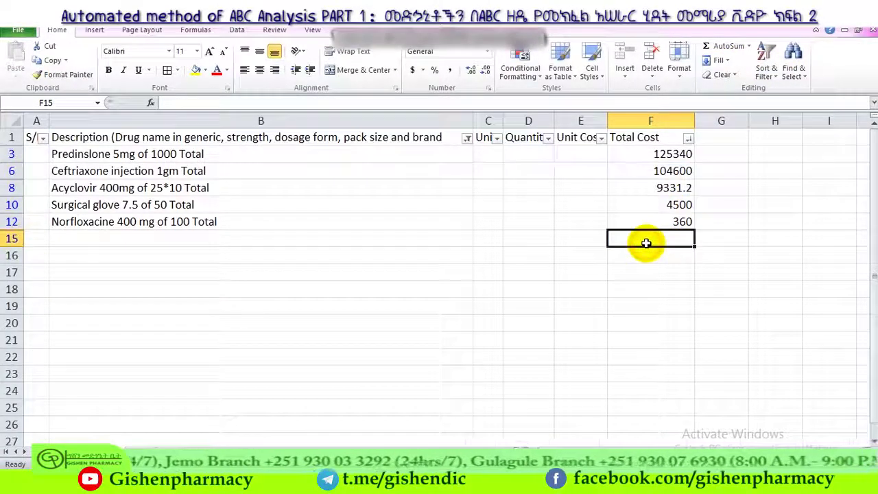
{"action": "type", "text": "="}
{"action": "right_click", "coordinate": [647, 241]}
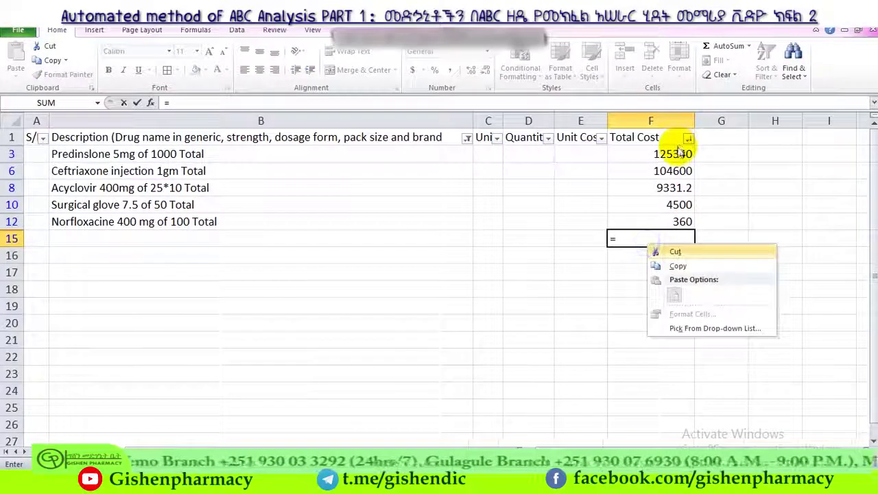
{"action": "left_click", "coordinate": [676, 150]}
{"action": "left_click_drag", "start_coordinate": [677, 151], "coordinate": [678, 214]}
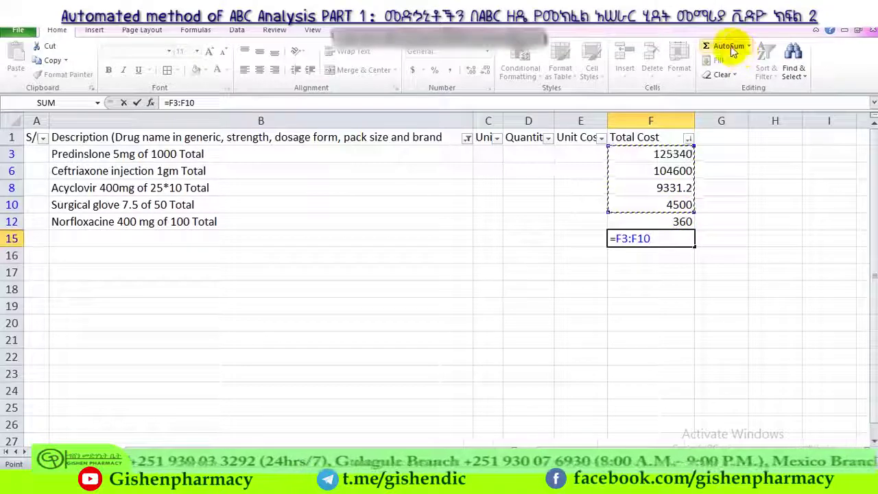
{"action": "key", "text": "Return"}
{"action": "left_click", "coordinate": [625, 219]}
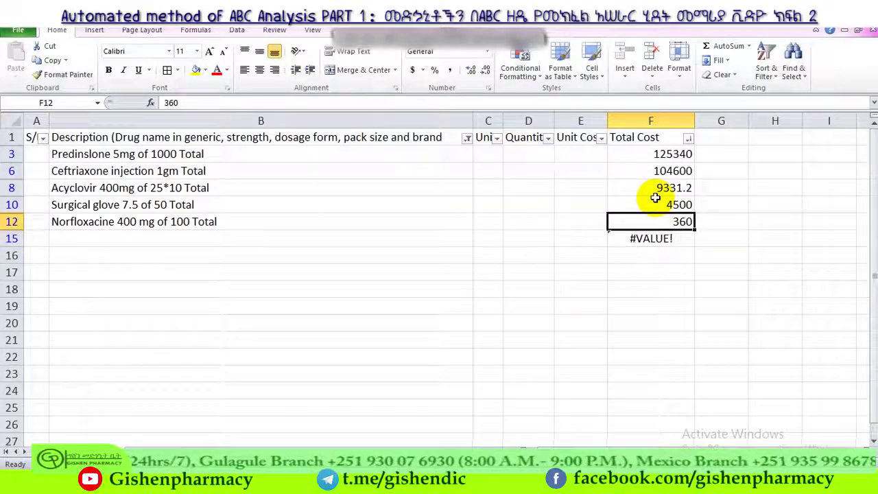
{"action": "left_click", "coordinate": [545, 308]}
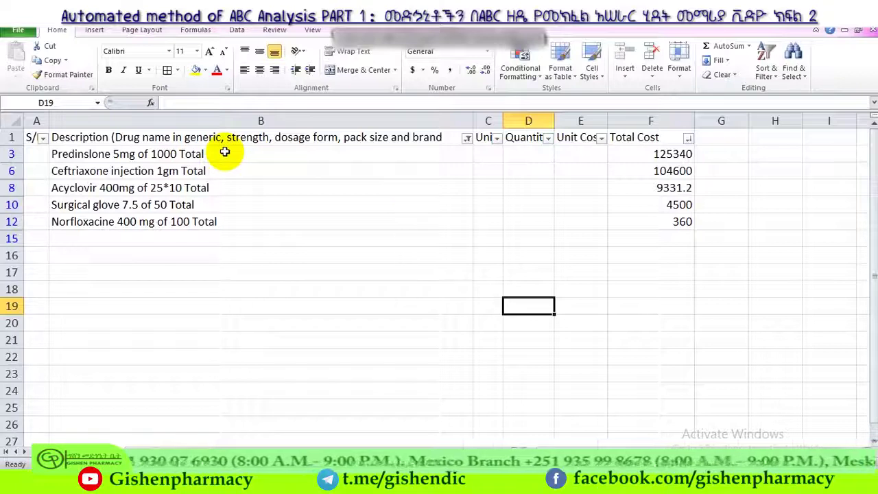
{"action": "left_click", "coordinate": [13, 126]}
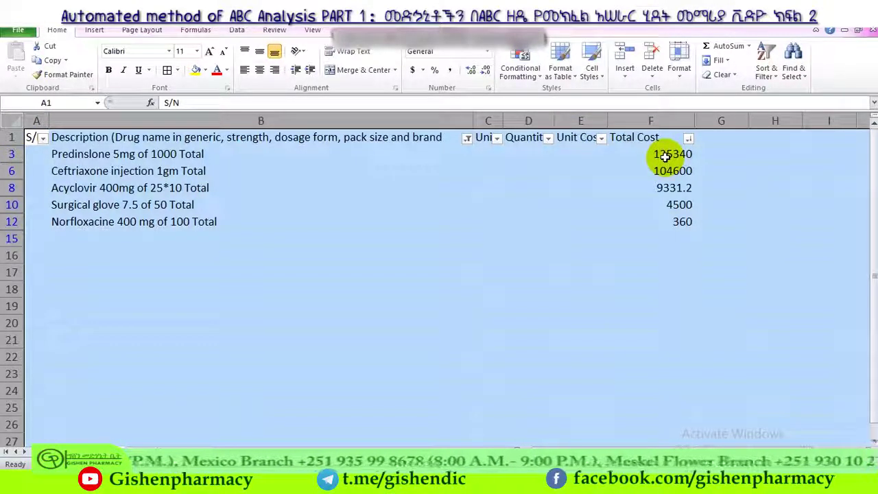
{"action": "left_click_drag", "start_coordinate": [665, 157], "coordinate": [674, 222]}
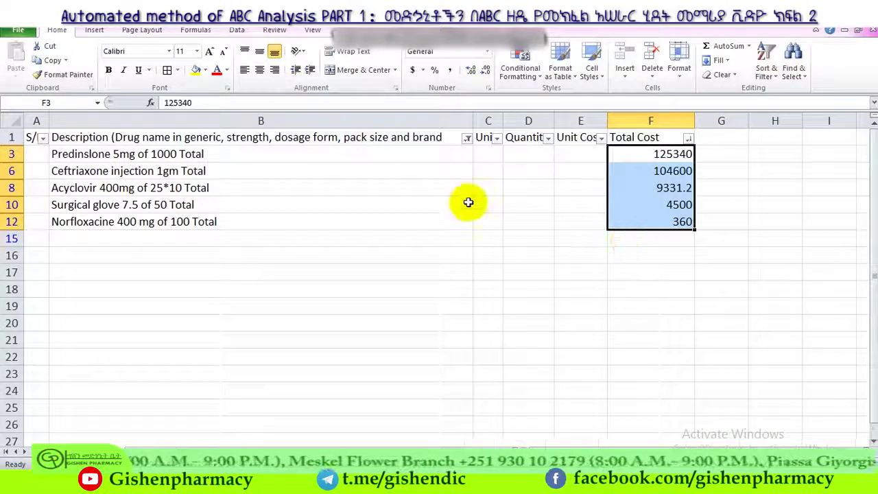
- Copy the entire filtered sheet containing the sorted item totals
{"action": "left_click", "coordinate": [15, 123]}
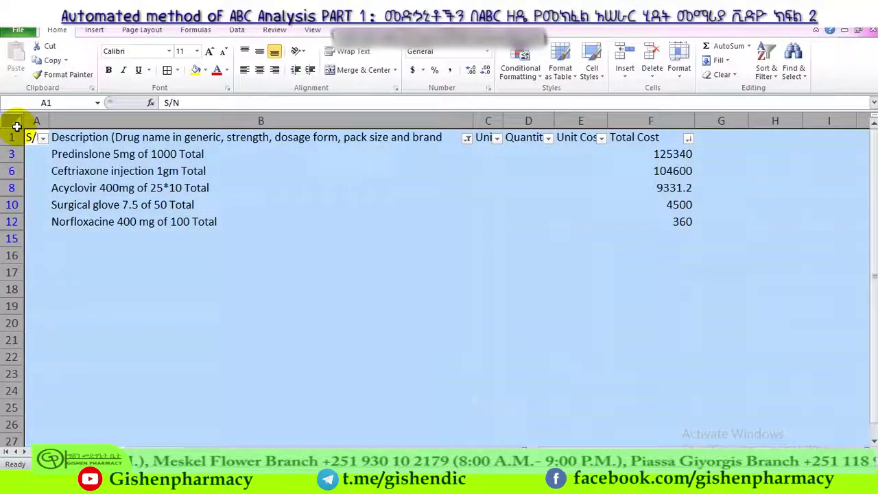
{"action": "right_click", "coordinate": [16, 126]}
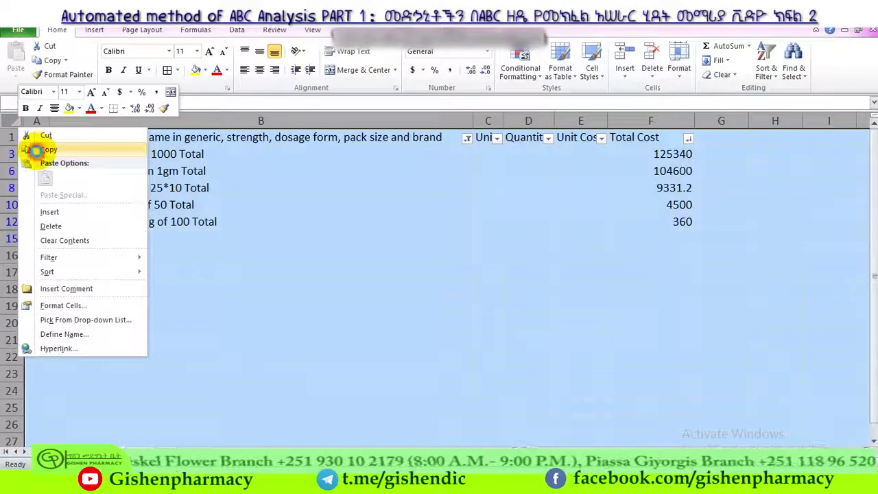
{"action": "left_click", "coordinate": [34, 150]}
- Paste the copied data as values into the blank sheet and fit the Description column's width to its text
{"action": "left_click", "coordinate": [98, 458]}
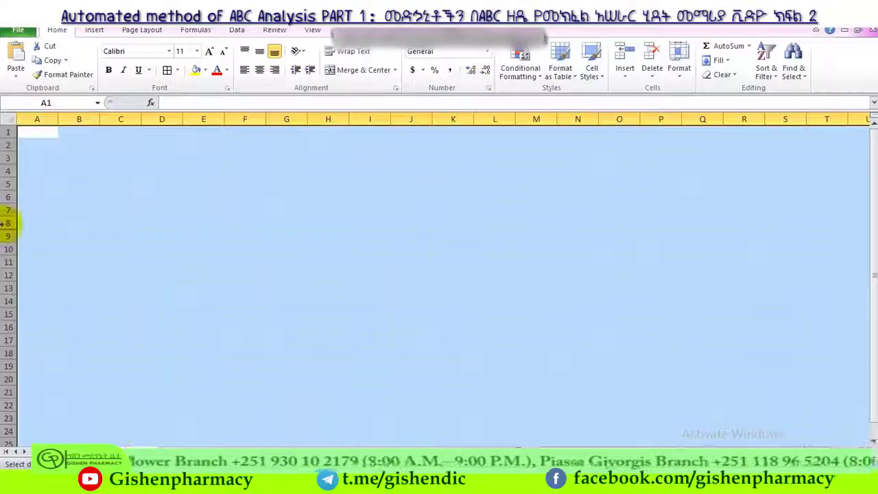
{"action": "right_click", "coordinate": [35, 137]}
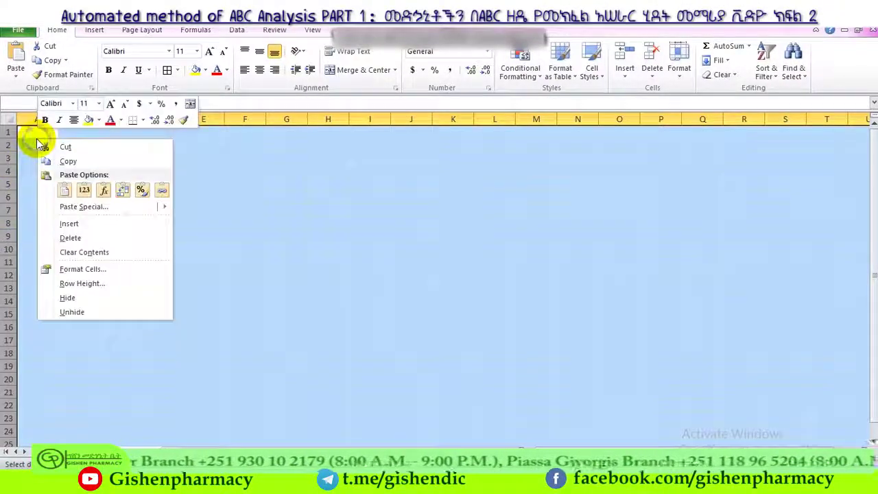
{"action": "left_click", "coordinate": [84, 190]}
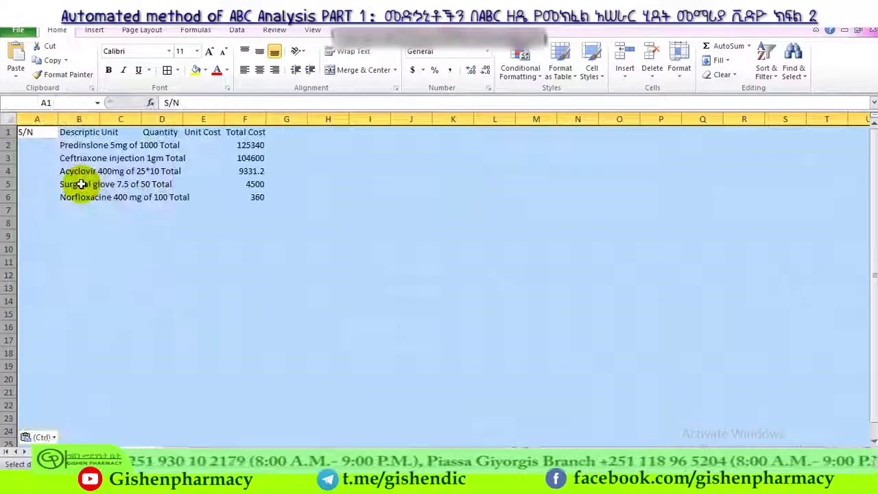
{"action": "left_click", "coordinate": [302, 210]}
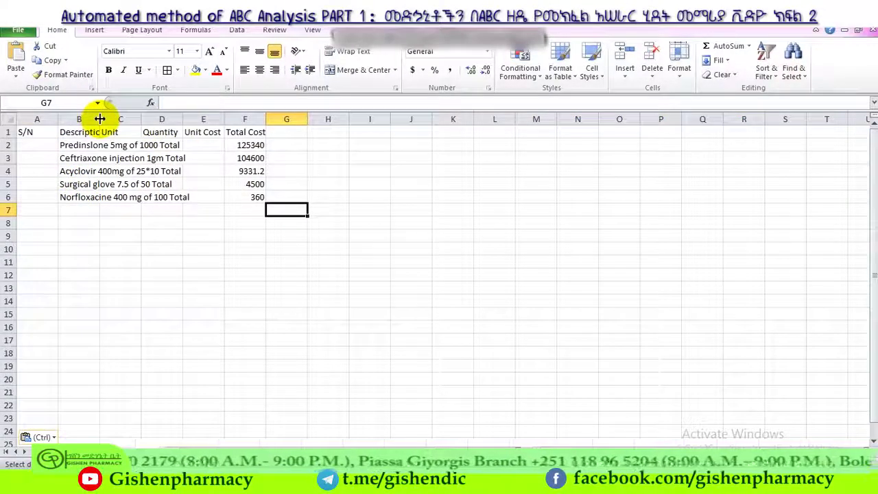
{"action": "double_click", "coordinate": [100, 120]}
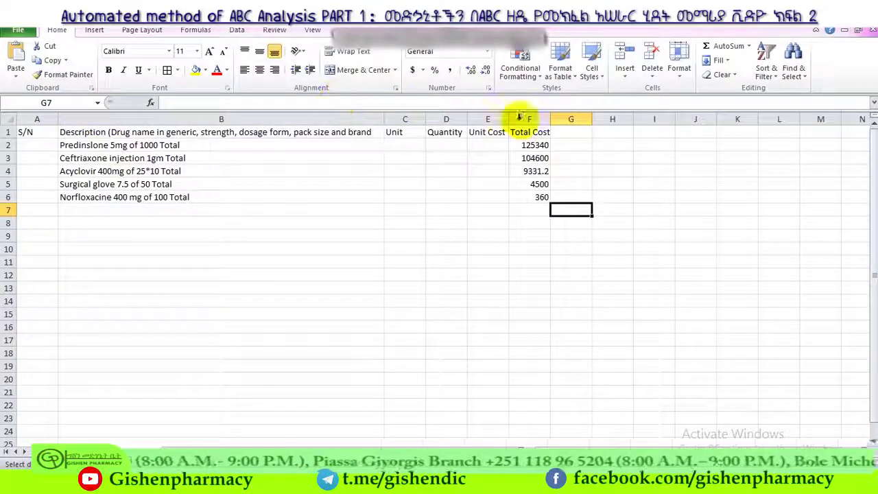
- Calculate the overall cost in cell F7 with AutoSum over the Total Cost values F2:F6
{"action": "left_click_drag", "start_coordinate": [531, 149], "coordinate": [533, 190]}
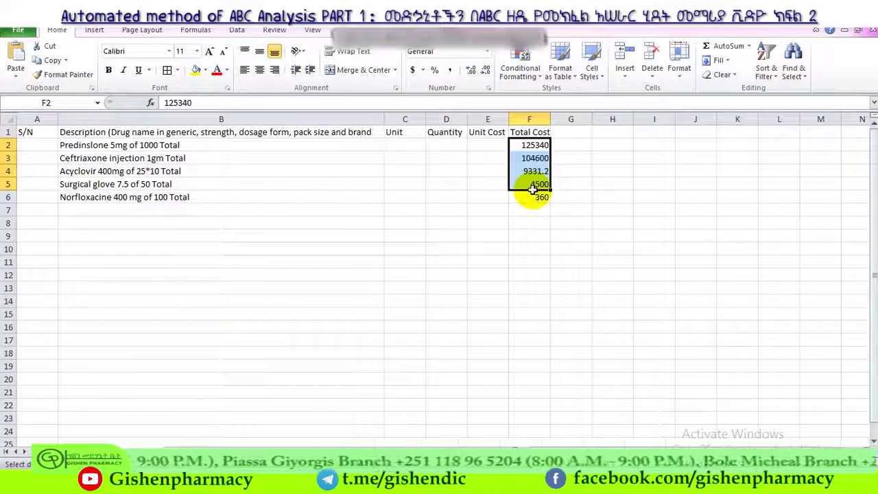
{"action": "left_click", "coordinate": [729, 48]}
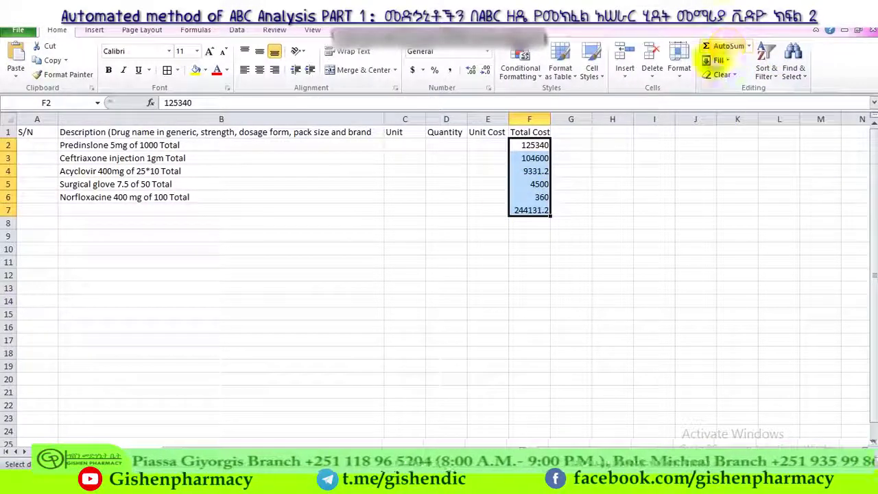
{"action": "left_click", "coordinate": [527, 210]}
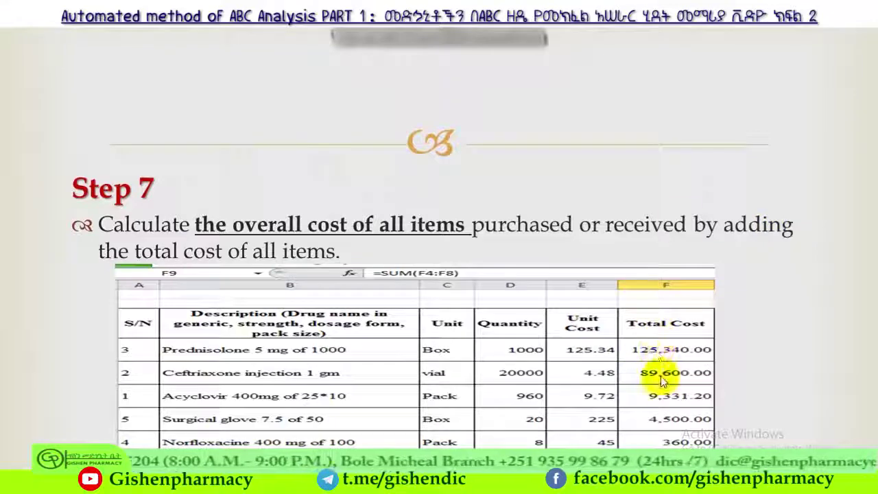
{"action": "left_click", "coordinate": [671, 352]}
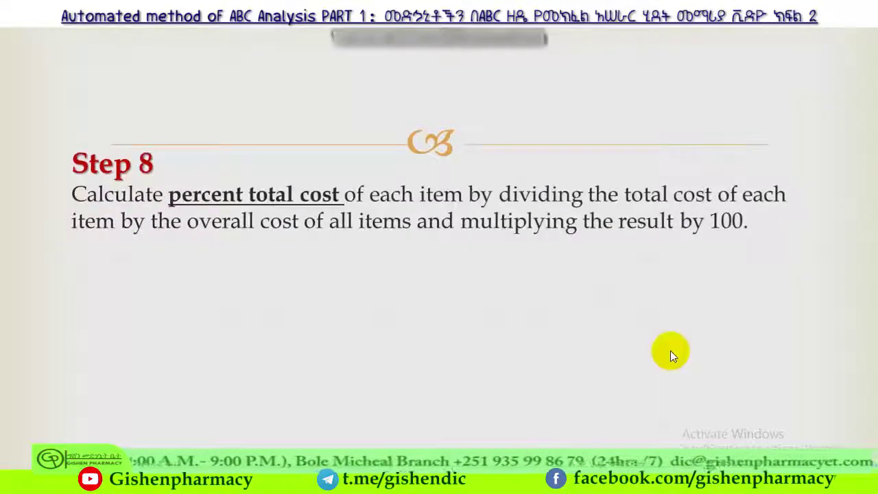
{"action": "left_click", "coordinate": [671, 351]}
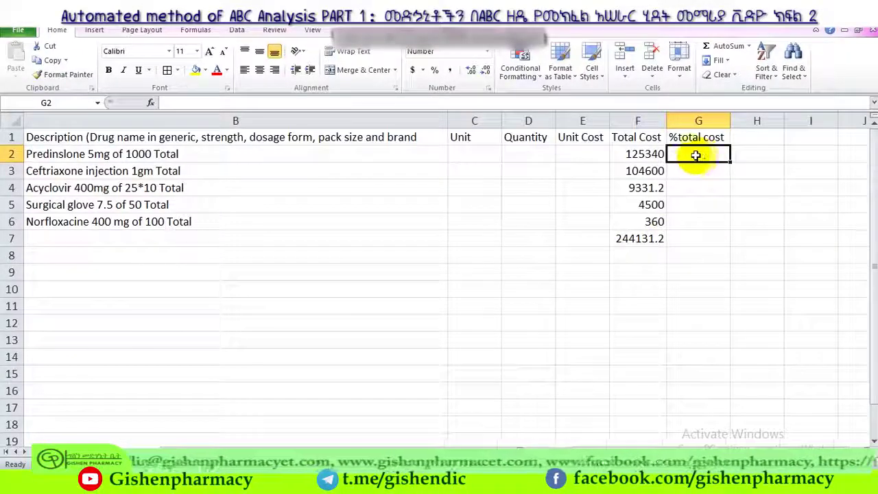
- Write the percent total cost formula =F2/F7*100 in cell G2 under %total cost
{"action": "type", "text": "="}
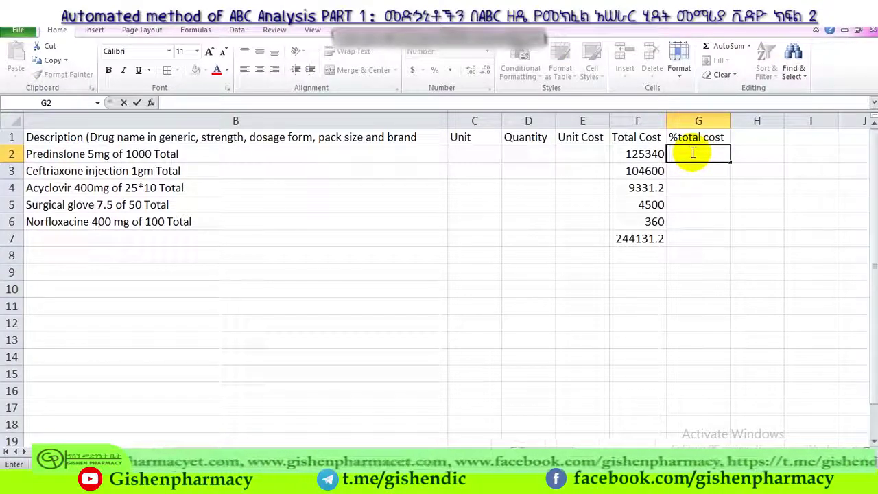
{"action": "left_click", "coordinate": [639, 155]}
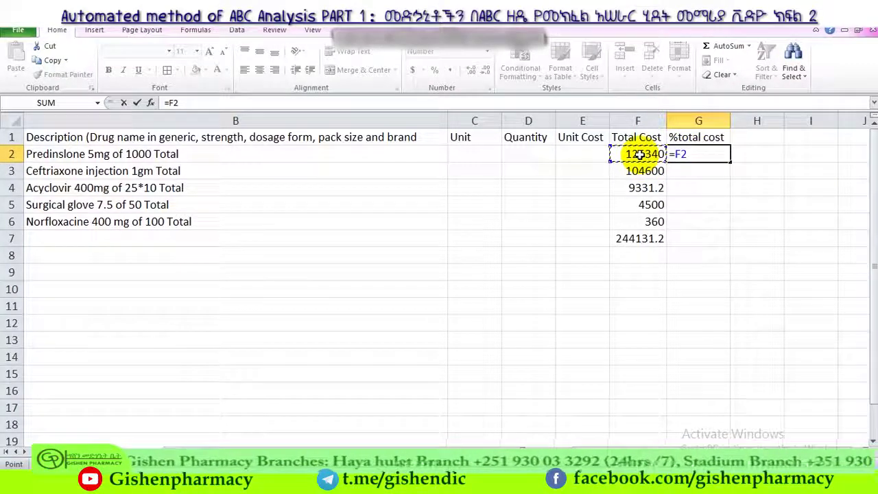
{"action": "type", "text": "/"}
{"action": "left_click", "coordinate": [625, 239]}
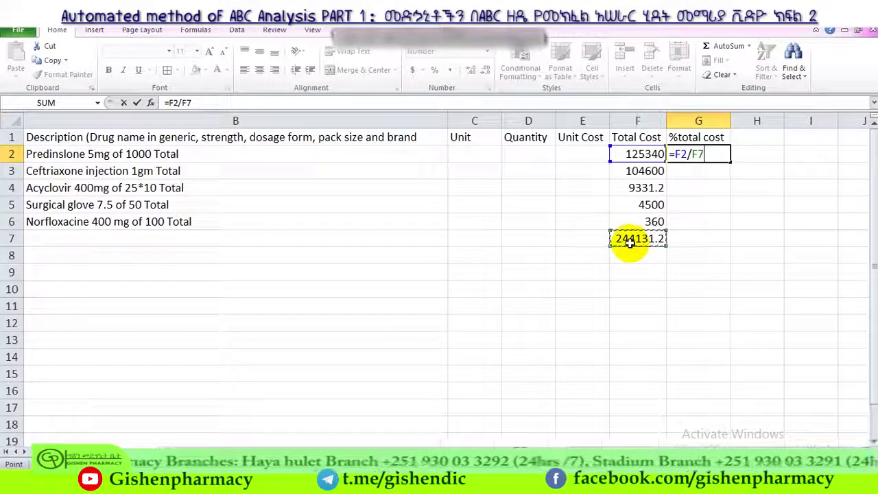
{"action": "type", "text": "*1"}
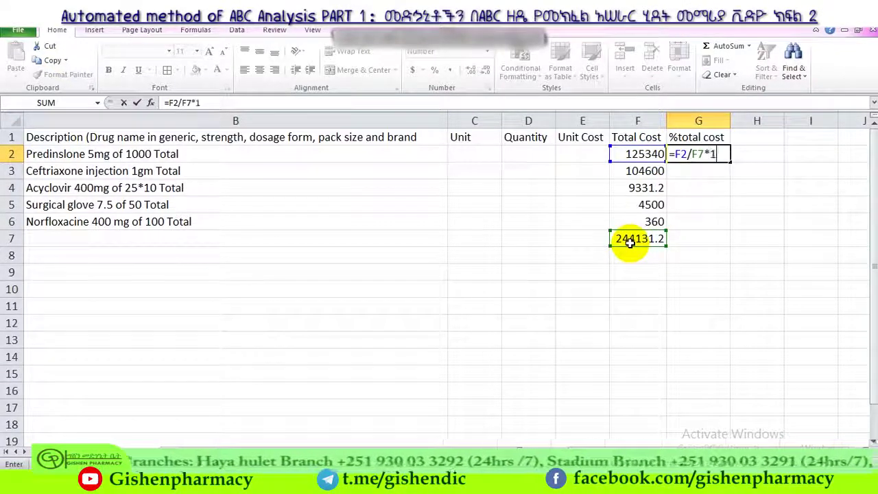
{"action": "type", "text": "00"}
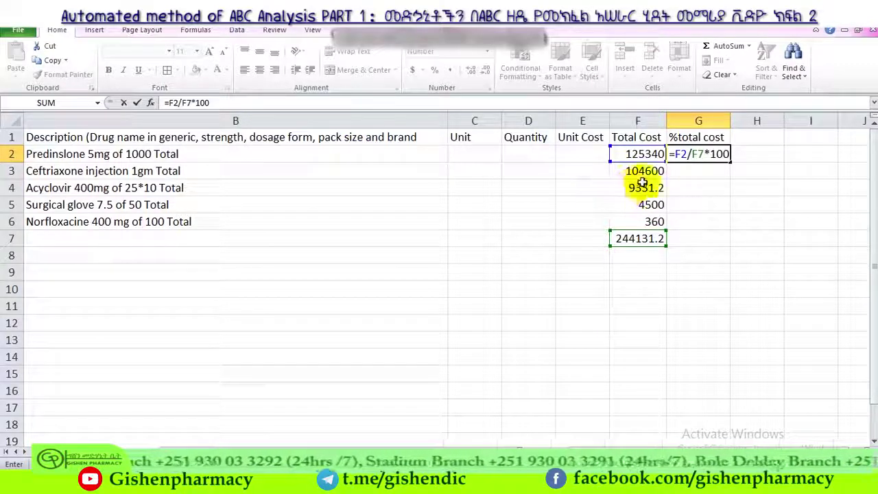
- Make the F7 reference absolute so the formula in G2 reads =F2/$F$7*100, and enter it
{"action": "left_click", "coordinate": [693, 155]}
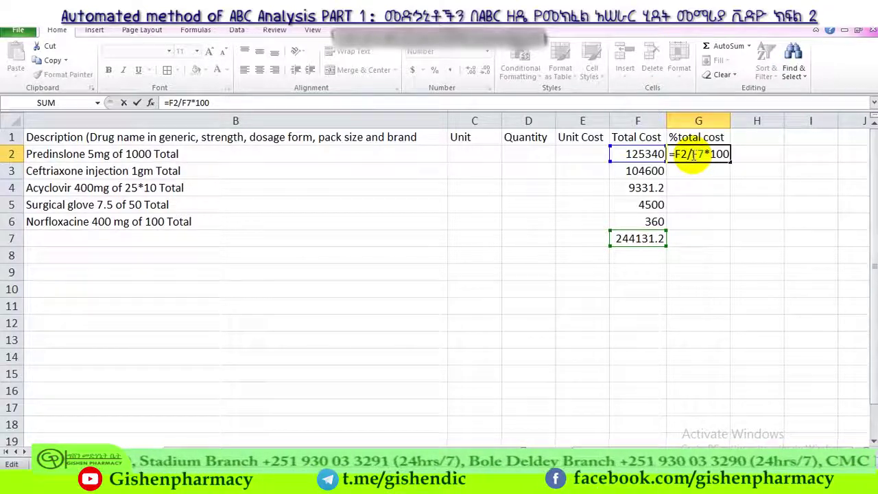
{"action": "type", "text": "$"}
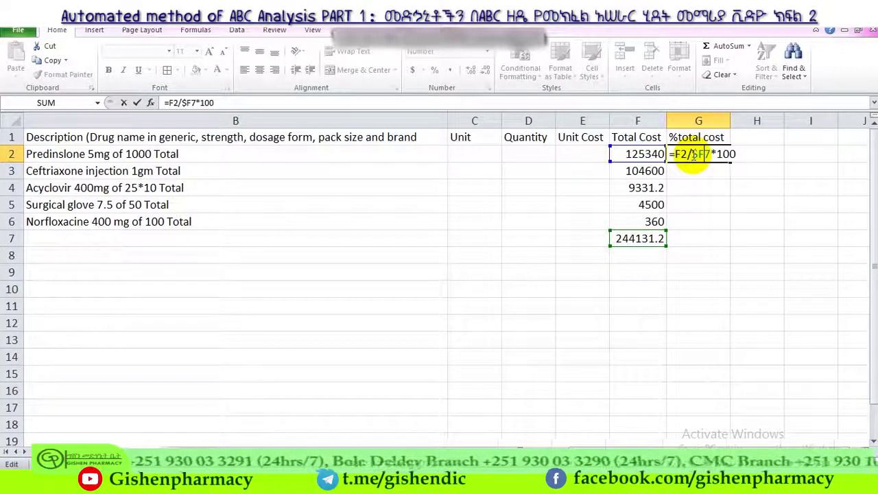
{"action": "key", "text": "Right"}
{"action": "type", "text": "$"}
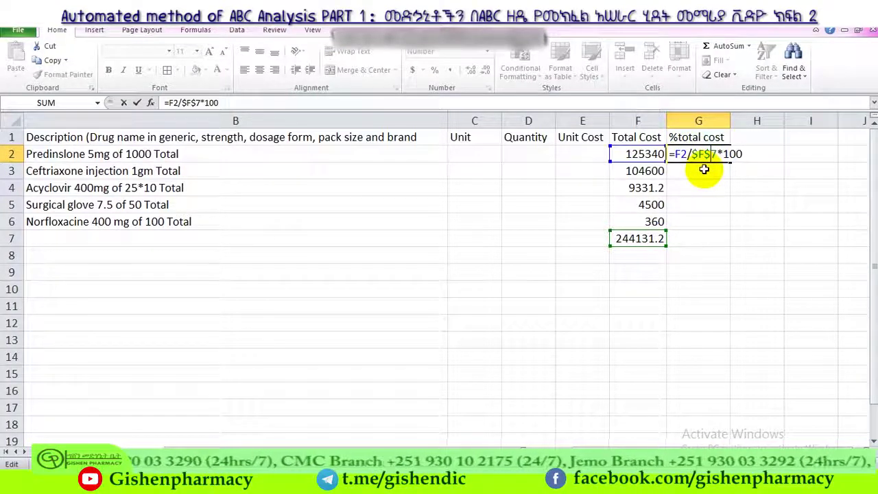
{"action": "key", "text": "Return"}
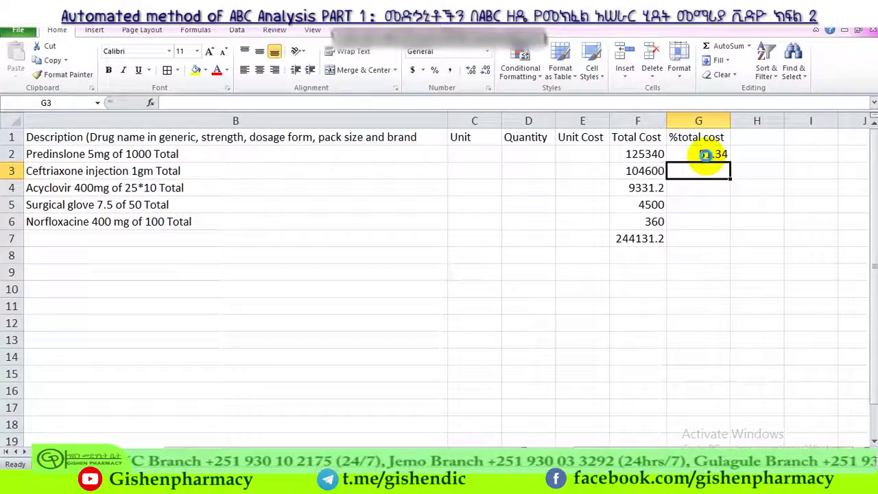
- Fill the %total cost formula from G2 down through G6 for all the listed items
{"action": "left_click", "coordinate": [706, 155]}
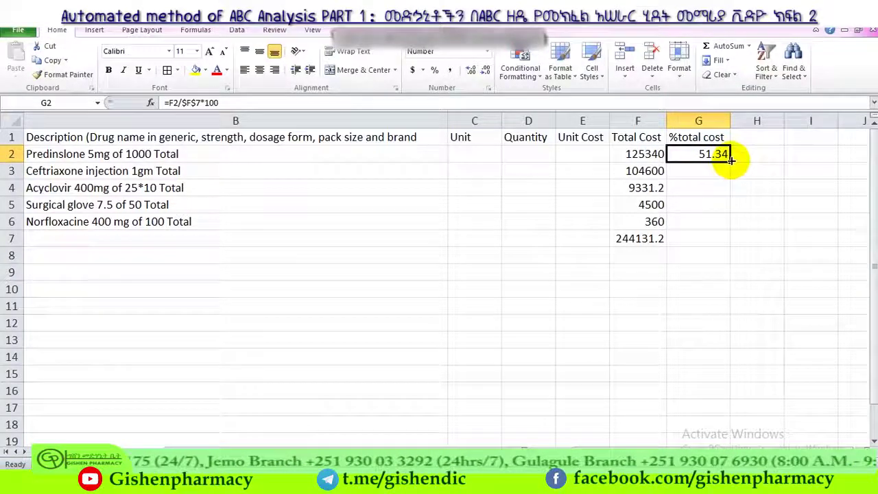
{"action": "left_click_drag", "start_coordinate": [729, 157], "coordinate": [726, 228]}
{"action": "left_click_drag", "start_coordinate": [726, 228], "coordinate": [727, 227]}
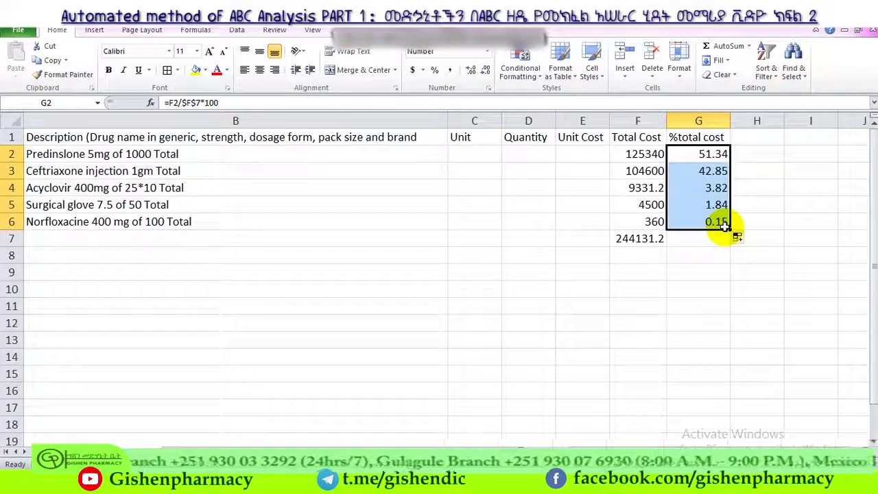